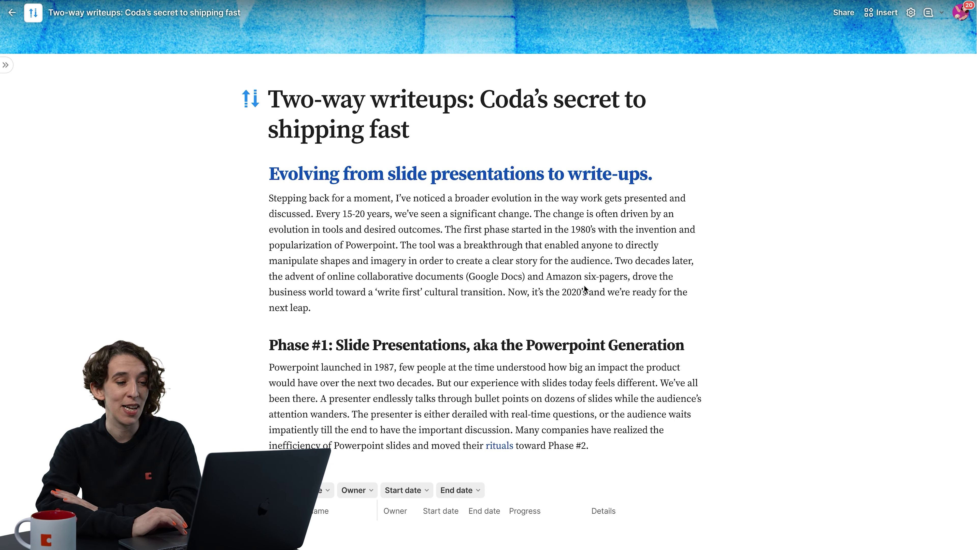
# - Comment on the paragraph under "Evolving from slide presentations to write-ups": "I like how strong this opening is, but could we include a personal example?"
pyautogui.tripleClick(575, 219)
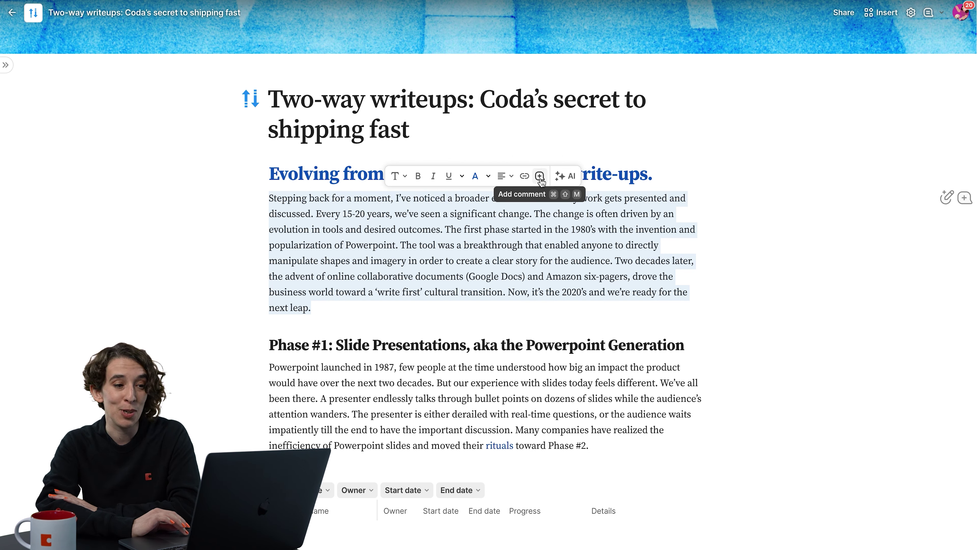
pyautogui.click(966, 201)
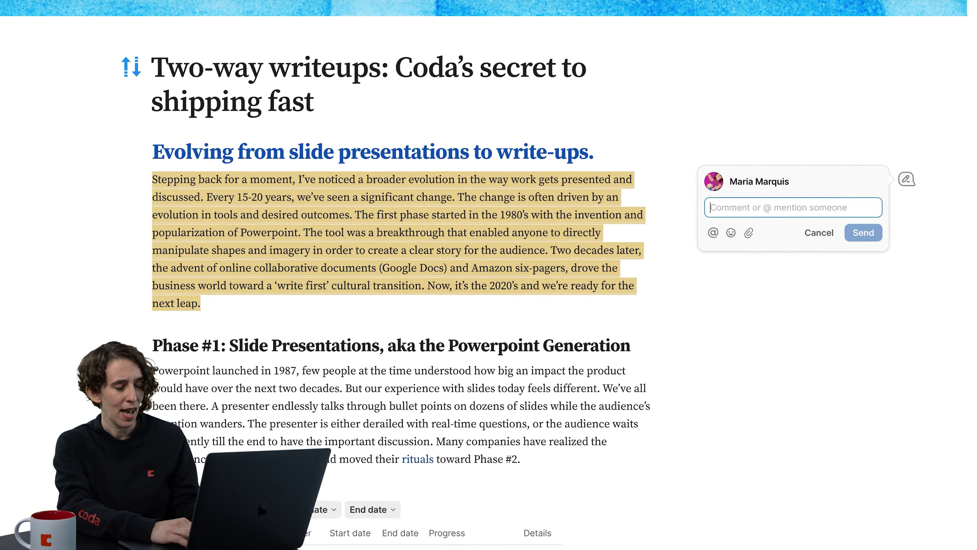
pyautogui.write('I like how stron')
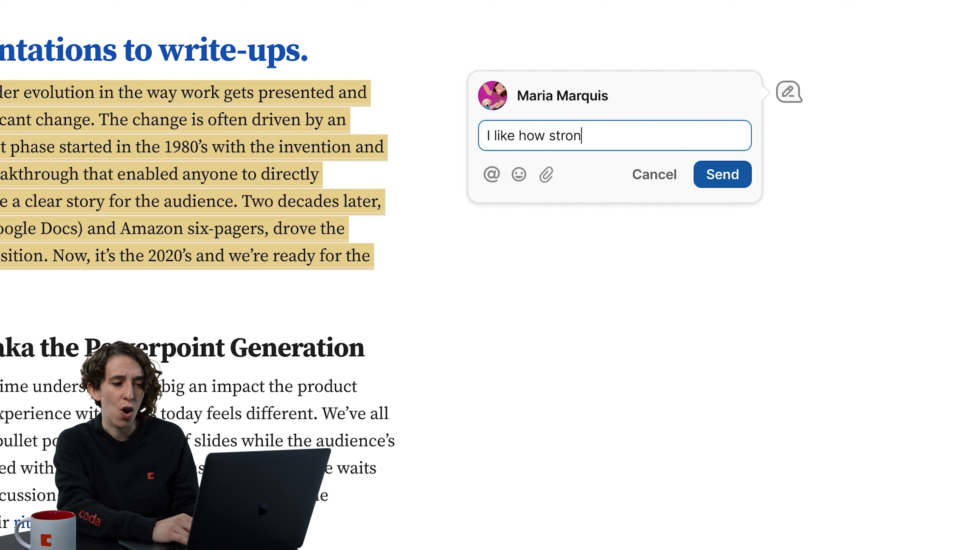
pyautogui.write('g this opening is, bu')
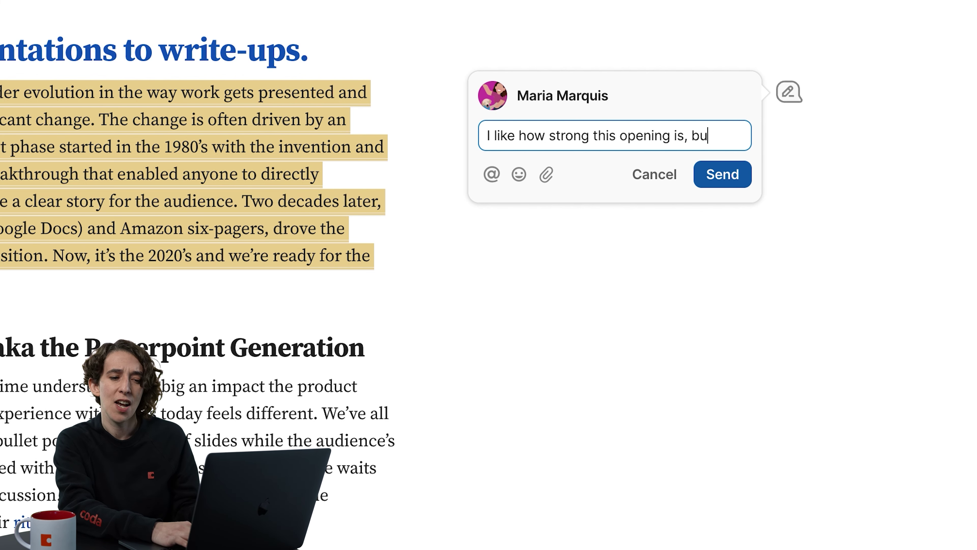
pyautogui.write('t could we include ')
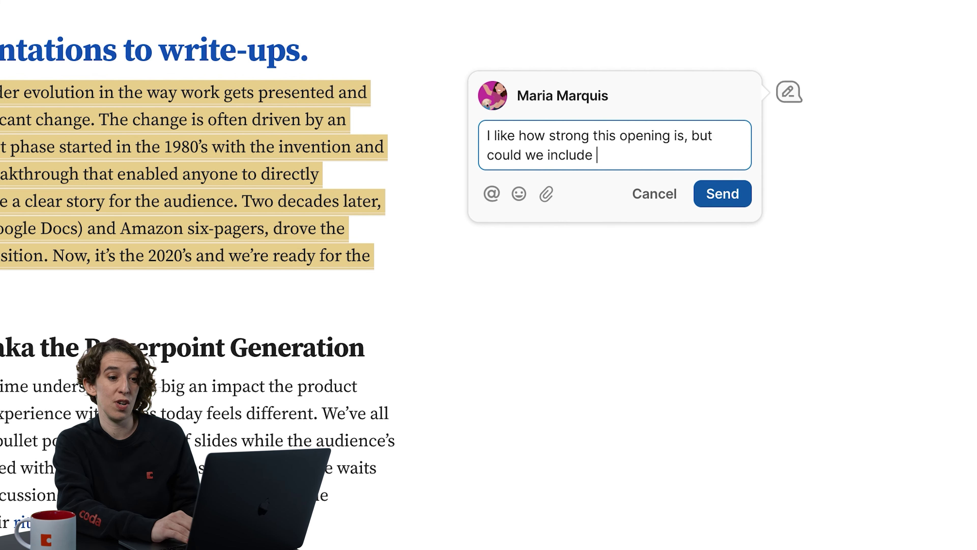
pyautogui.write('a personal example?')
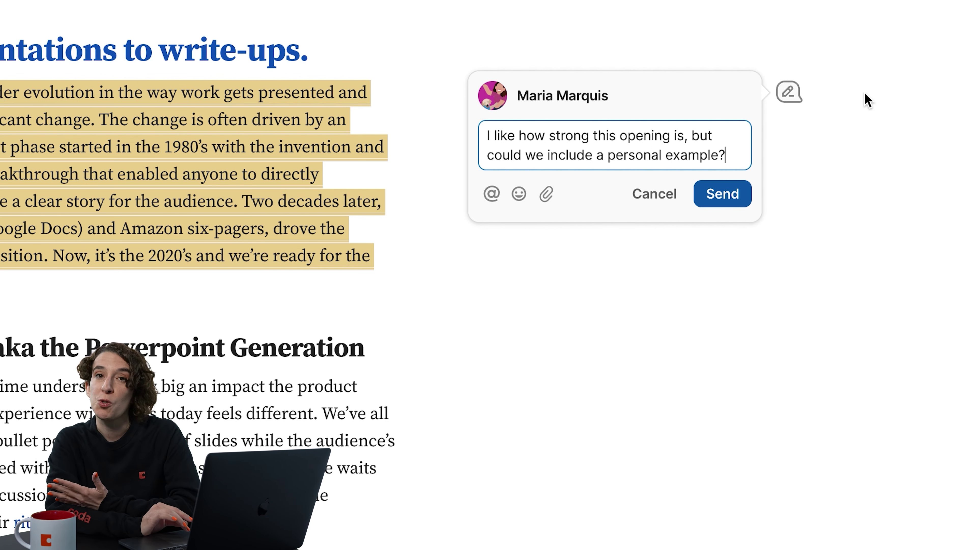
pyautogui.click(733, 192)
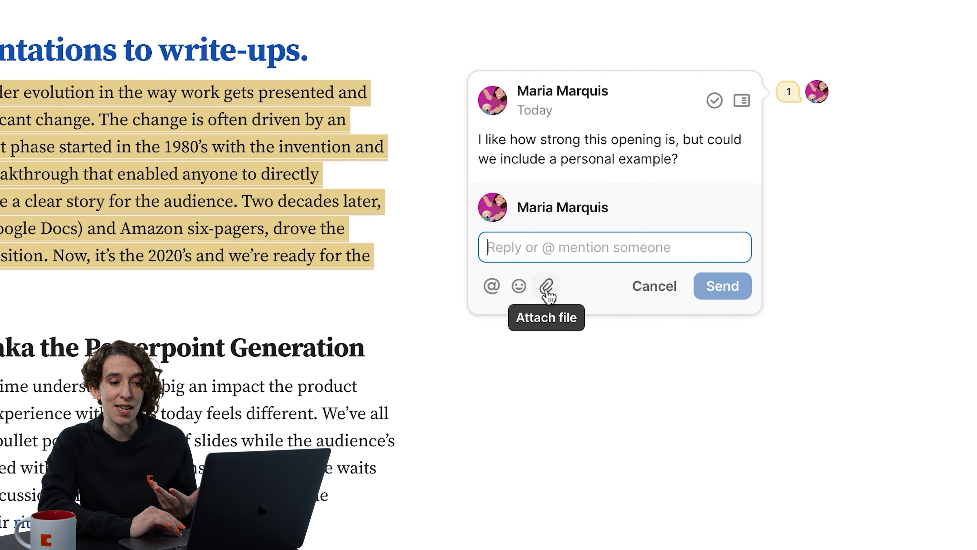
# - Reply to the opening paragraph's comment with a heart-eyes emoji
pyautogui.click(519, 296)
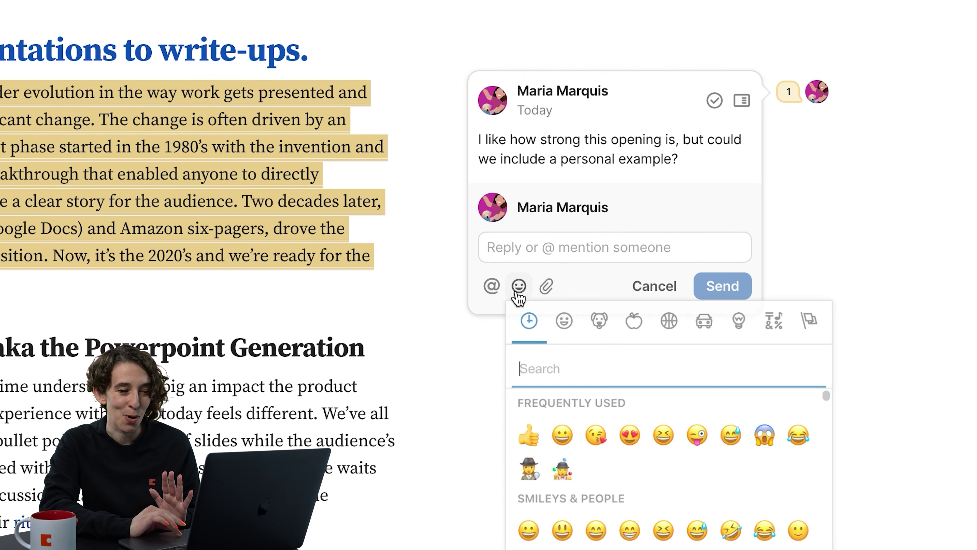
pyautogui.click(635, 447)
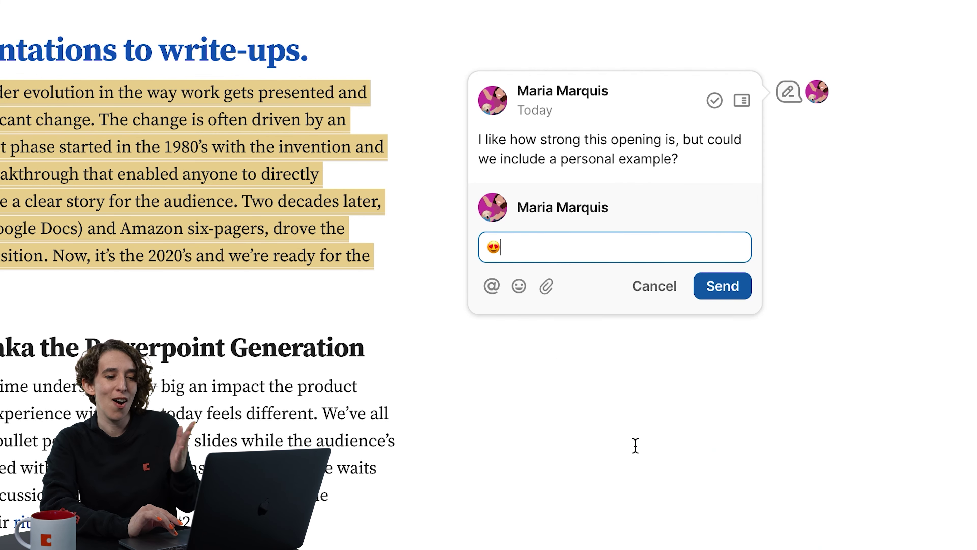
pyautogui.click(722, 291)
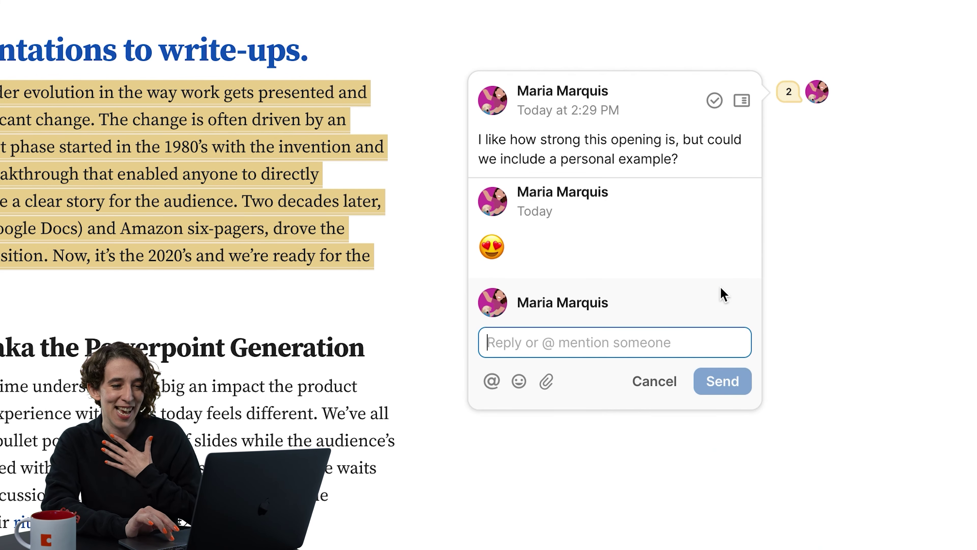
# - Add a red heart reaction and a clapping hands reaction to the first comment about the opening
pyautogui.moveTo(588, 163)
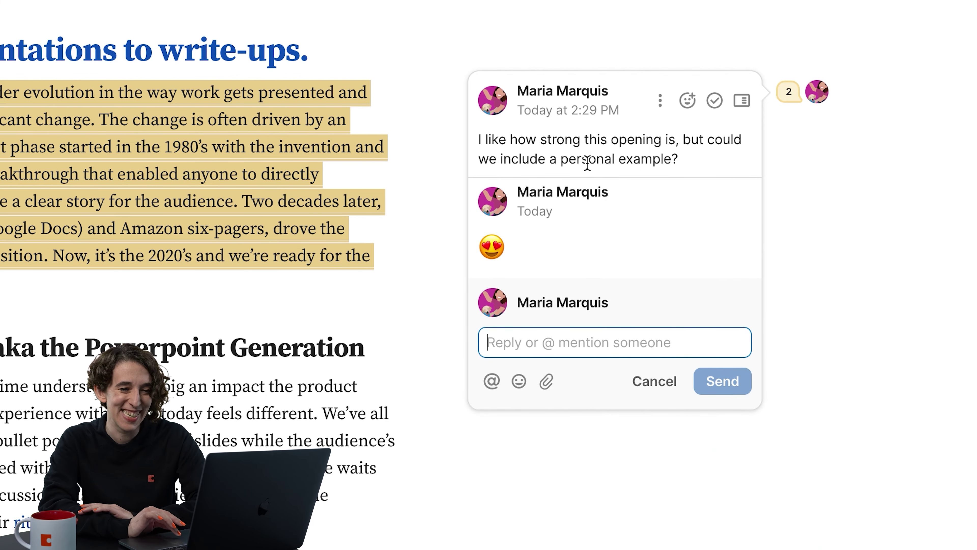
pyautogui.click(689, 103)
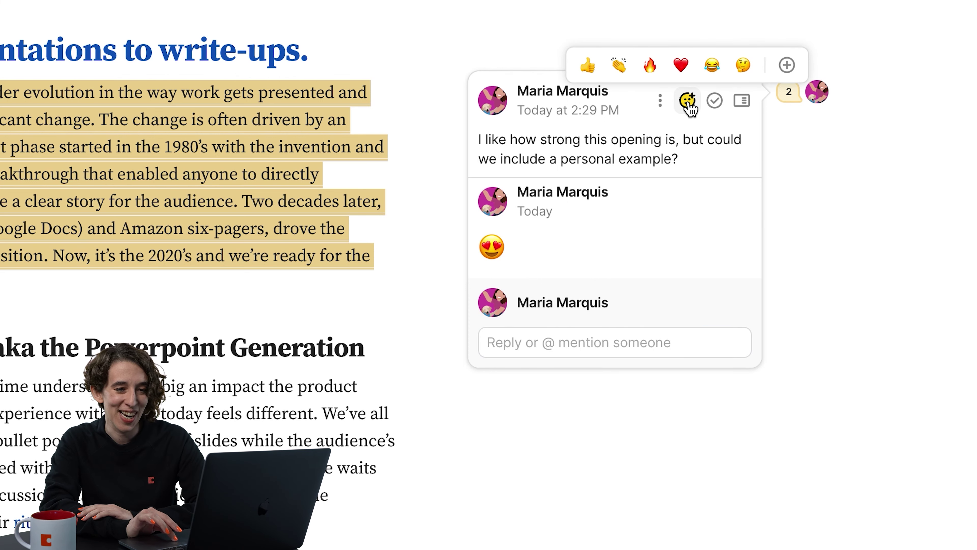
pyautogui.click(683, 66)
pyautogui.click(536, 185)
pyautogui.click(467, 153)
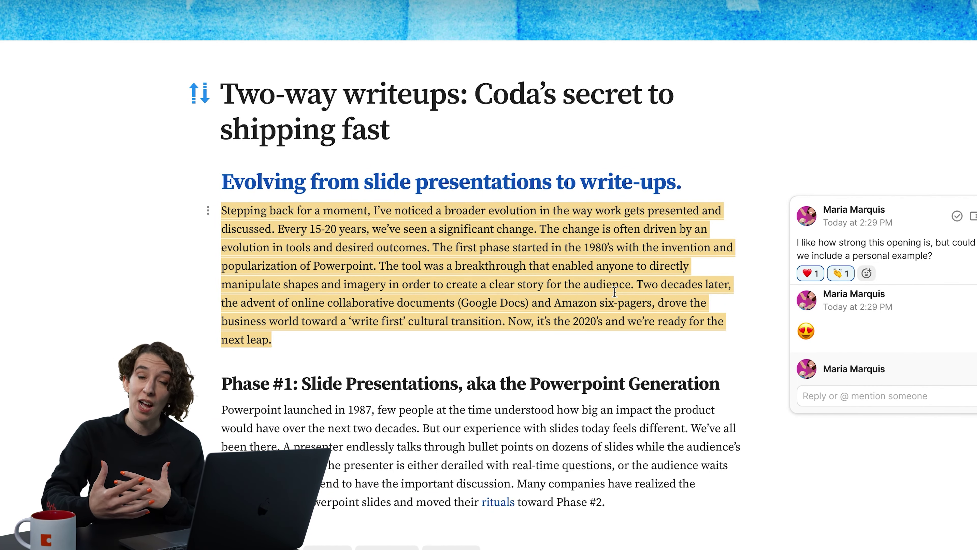
# - Expand the Email campaign row in the projects table and post the comment "What budget do we have for this initititive?"
pyautogui.scroll(-7, 444, 333)
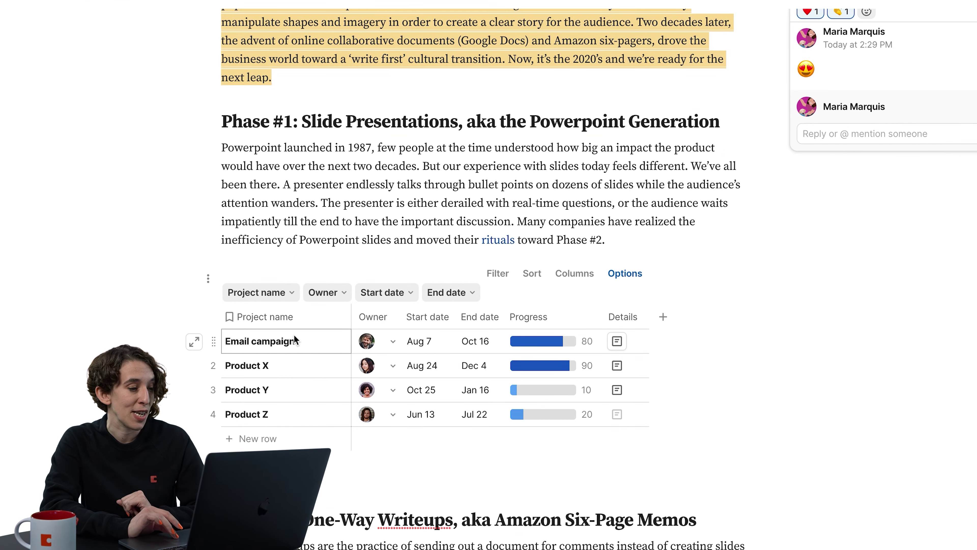
pyautogui.click(194, 342)
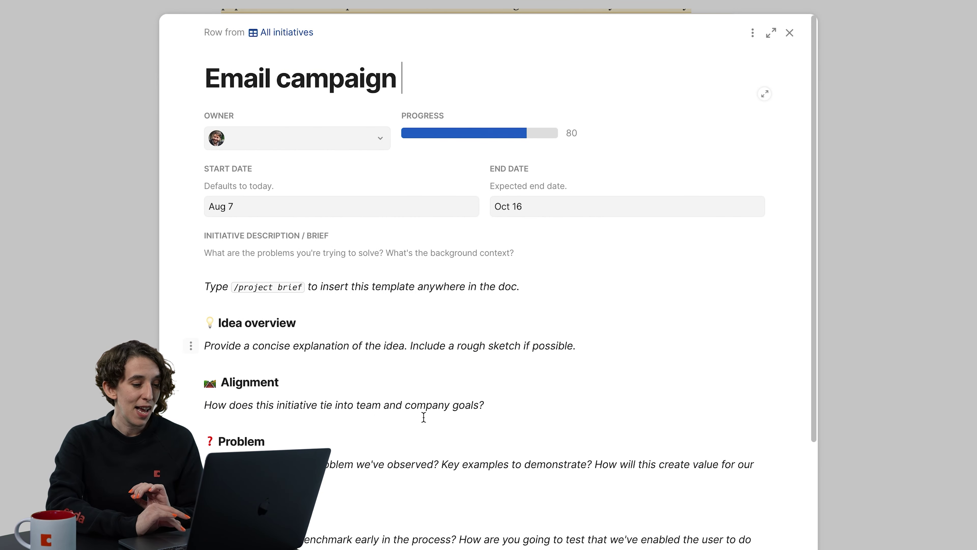
pyautogui.scroll(-5, 424, 413)
pyautogui.scroll(-2, 349, 516)
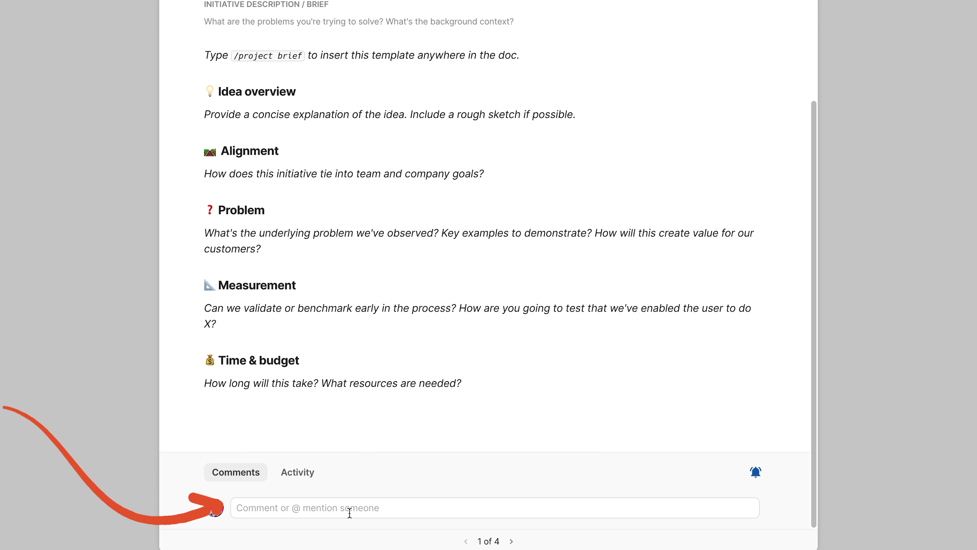
pyautogui.click(349, 513)
pyautogui.write('What bu')
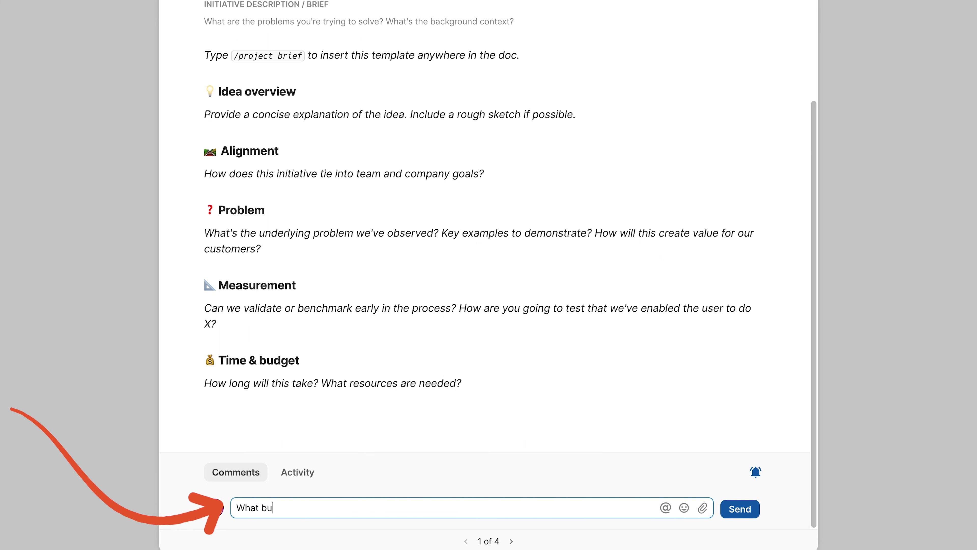
pyautogui.write('dget do we have for this inii')
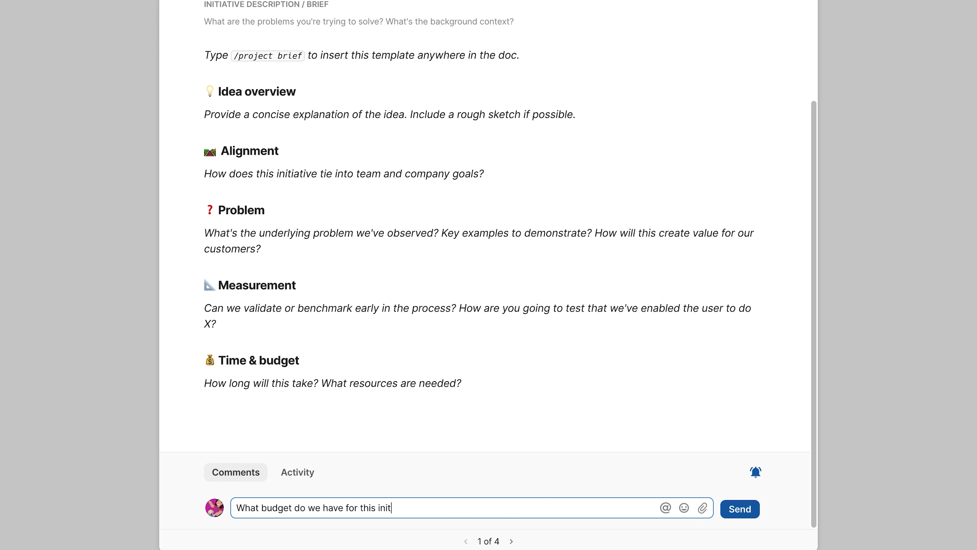
pyautogui.write('itiat')
pyautogui.press('BackSpace')
pyautogui.press('BackSpace')
pyautogui.write('ve')
pyautogui.click(739, 512)
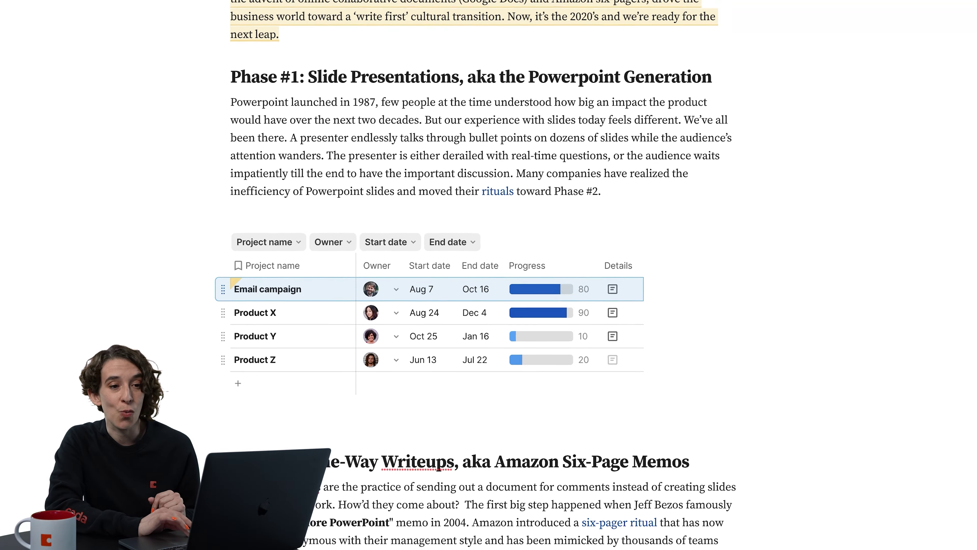
# - Start suggesting changes and suggest replacing "n impact" with "splash with anyone" in the Phase #1 paragraph
pyautogui.click(905, 14)
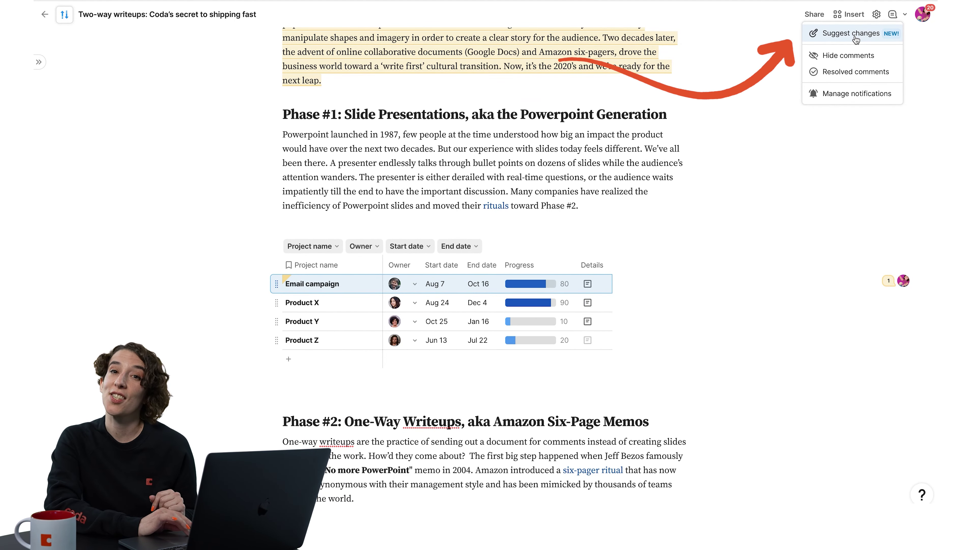
pyautogui.doubleClick(611, 138)
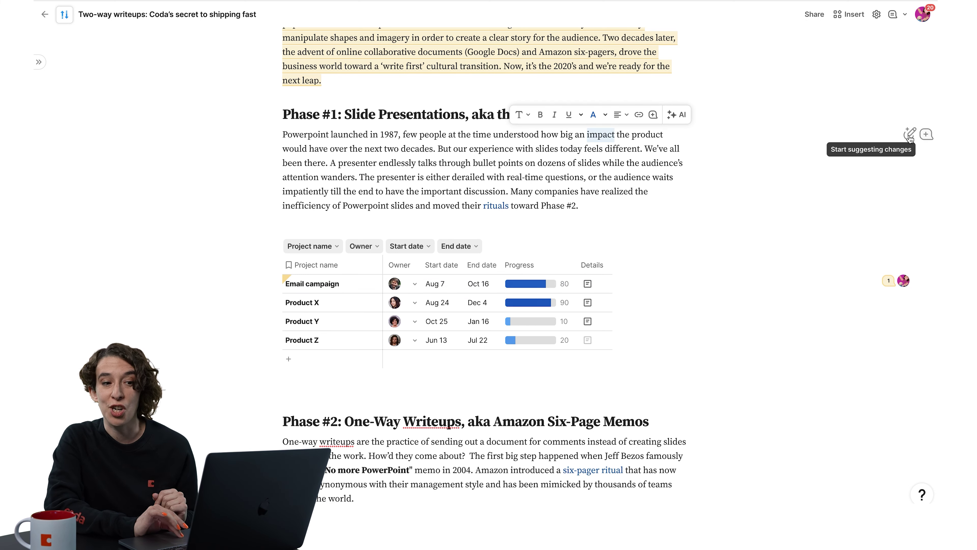
pyautogui.click(910, 135)
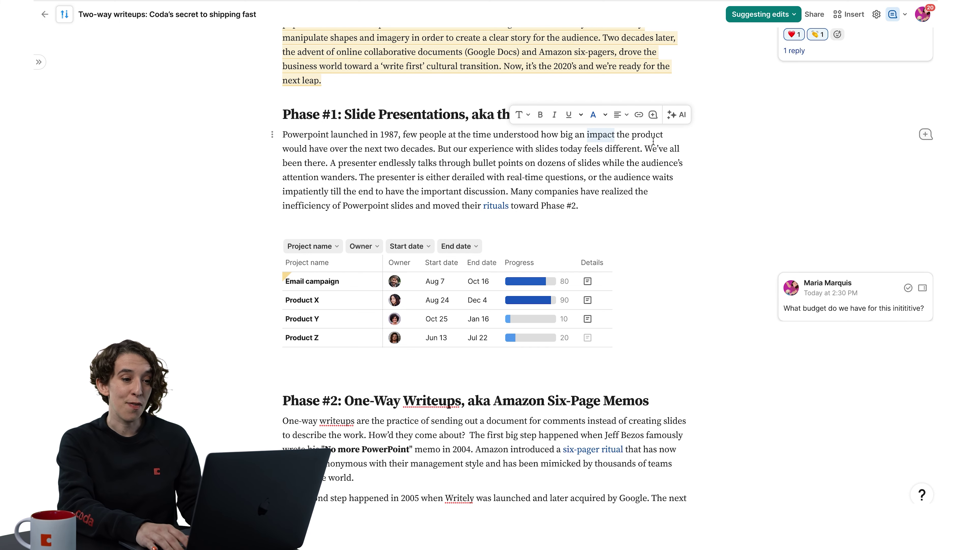
pyautogui.press('BackSpace')
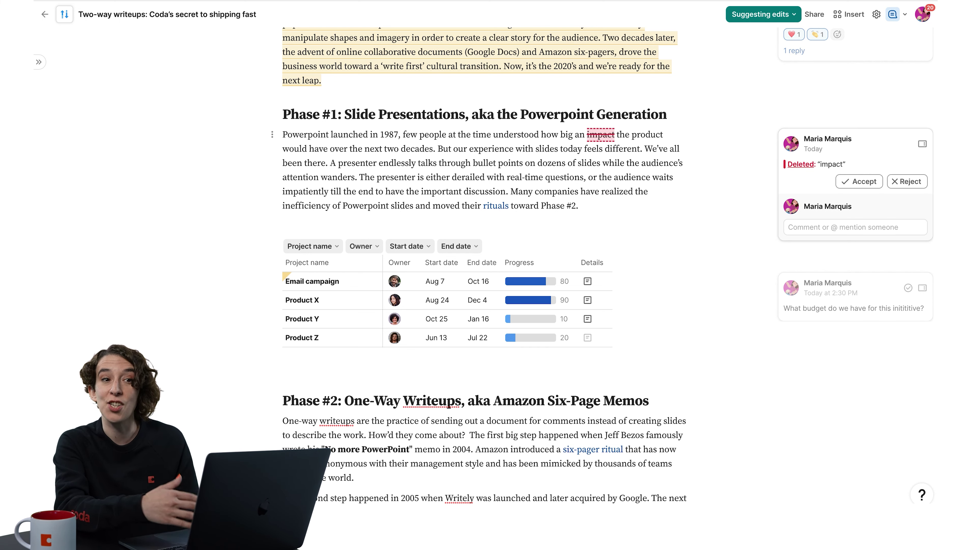
pyautogui.press('BackSpace')
pyautogui.press('BackSpace')
pyautogui.write('splash with anyone')
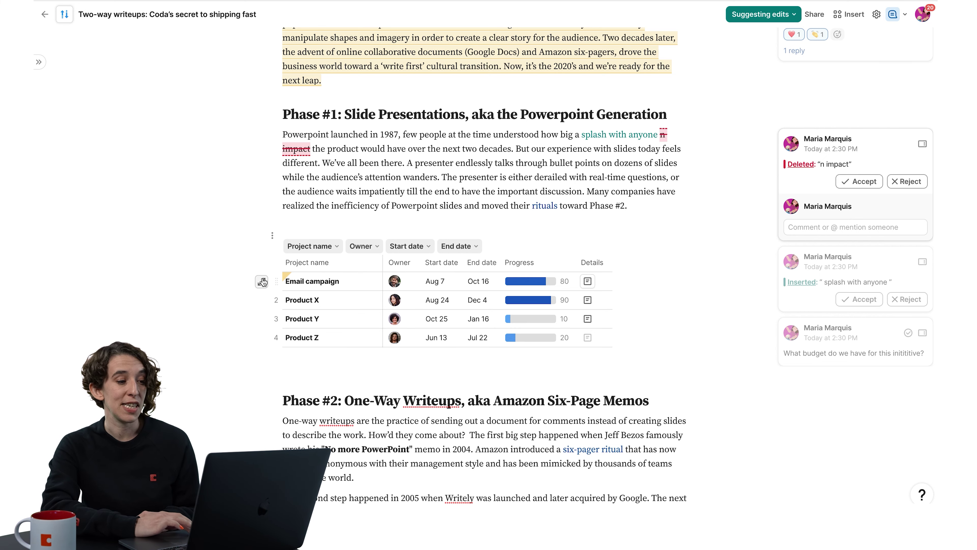
# - Expand the Email campaign row, check the notification setting of its comments, and close the row
pyautogui.click(263, 282)
pyautogui.scroll(-5, 563, 374)
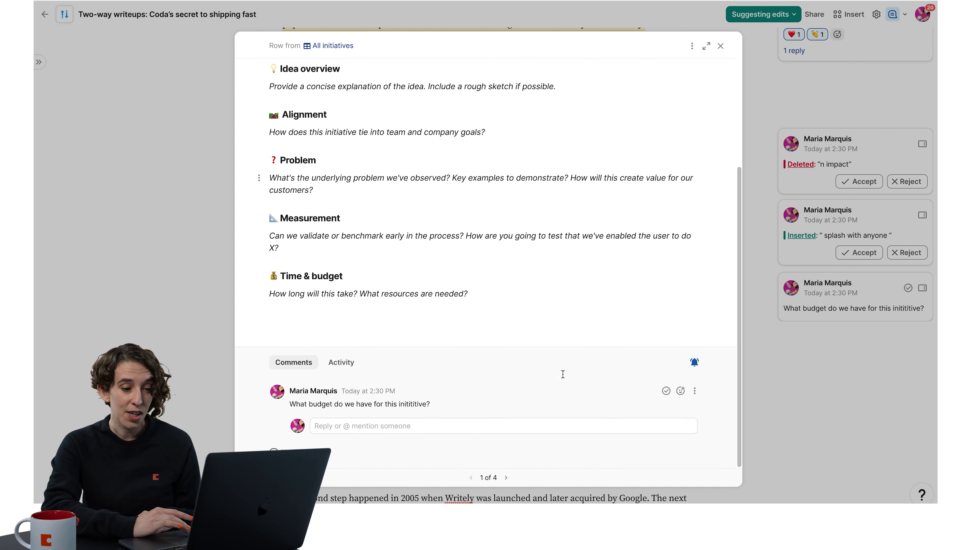
pyautogui.click(695, 363)
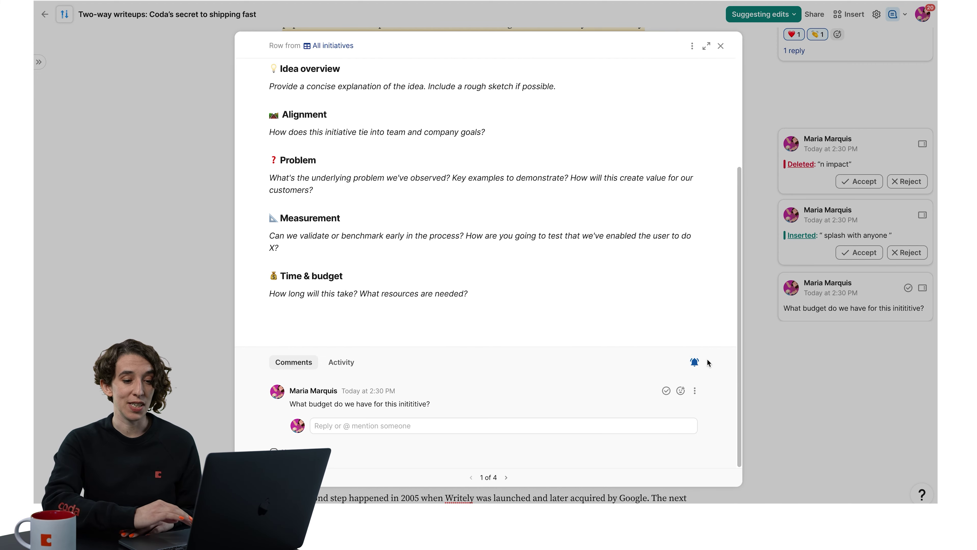
pyautogui.click(869, 409)
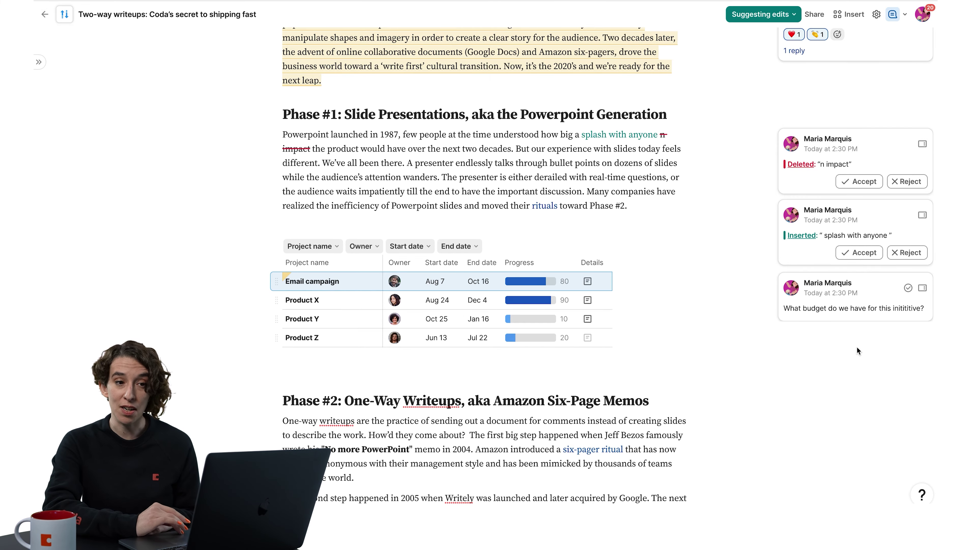
# - Open the document's comment options to find notification management
pyautogui.click(906, 16)
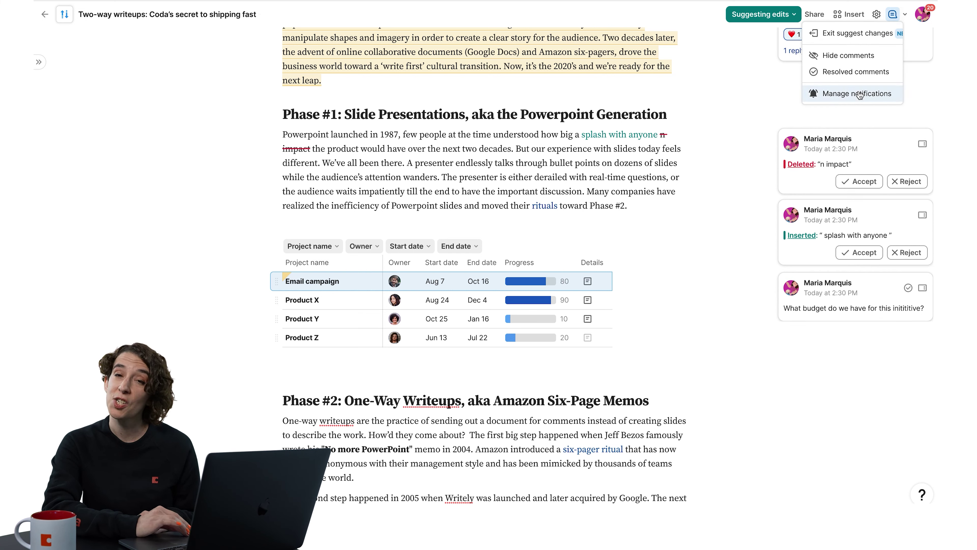